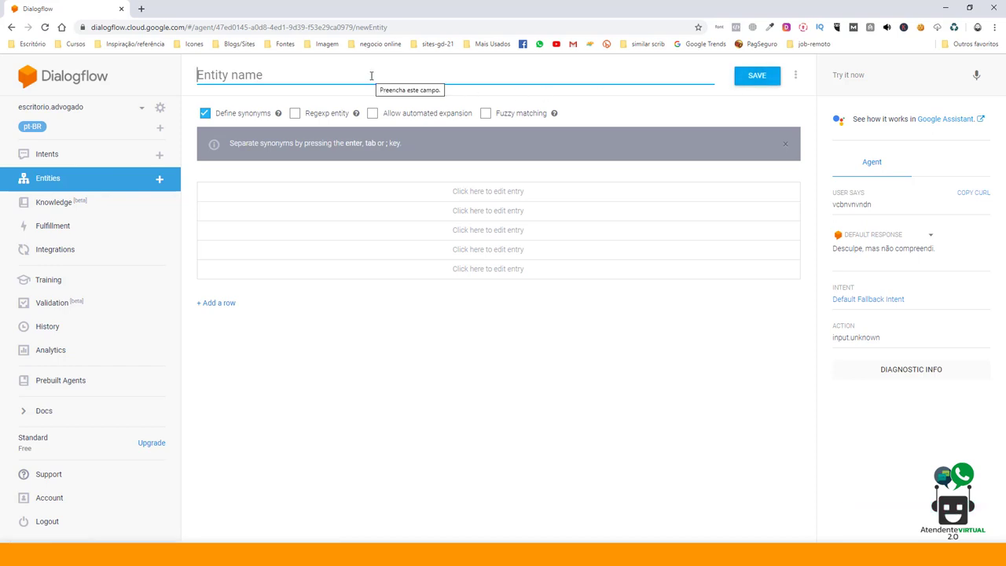
# Step: Name the new entity "especialidade" and add "militar" as its first reference value
pyautogui.write('especi')
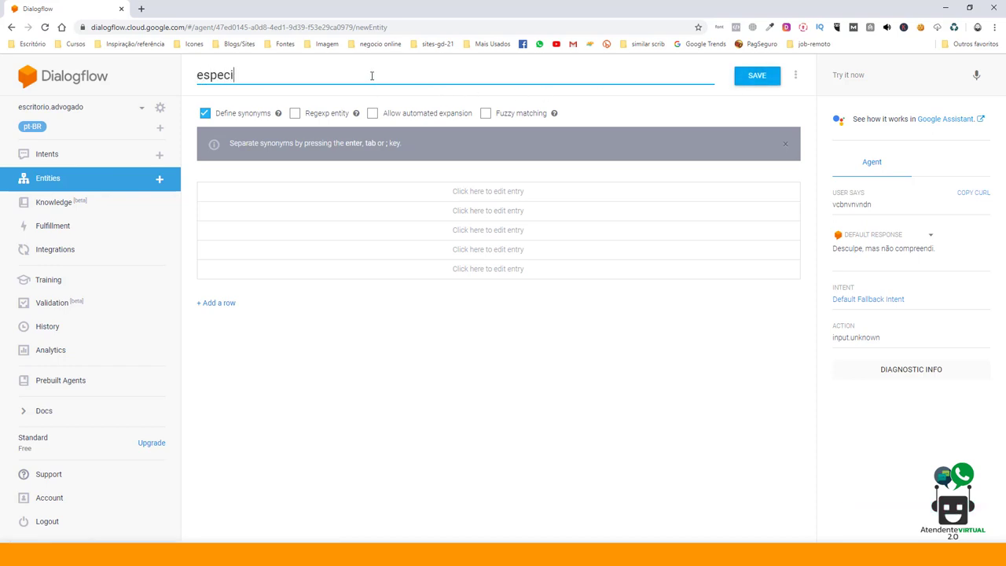
pyautogui.write('alidade')
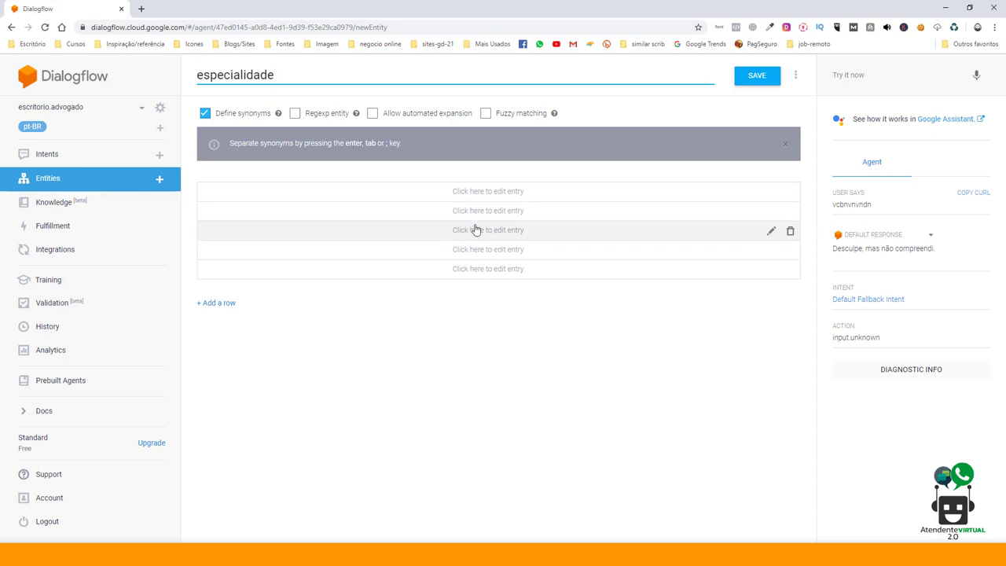
pyautogui.click(438, 194)
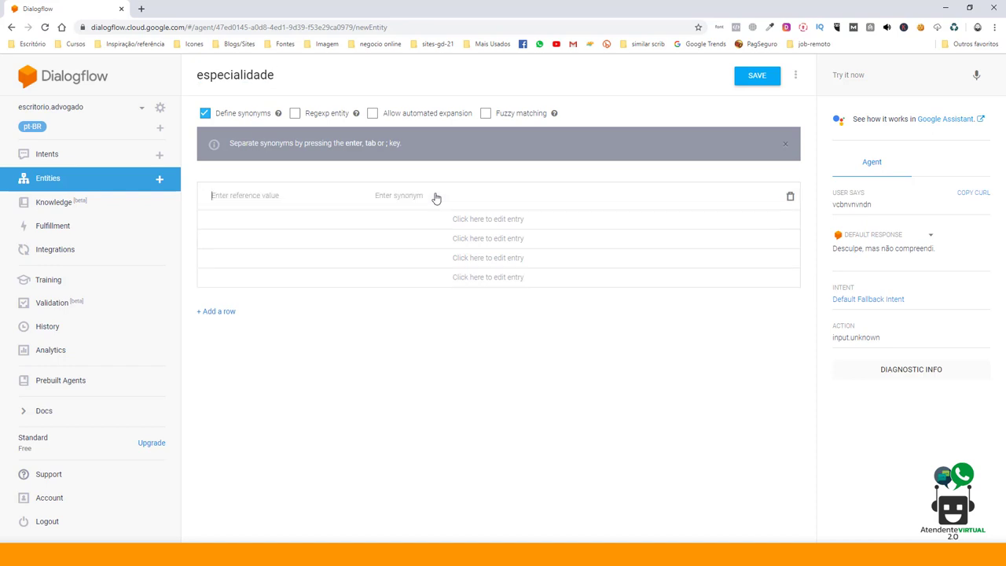
pyautogui.write('militar')
pyautogui.press('Return')
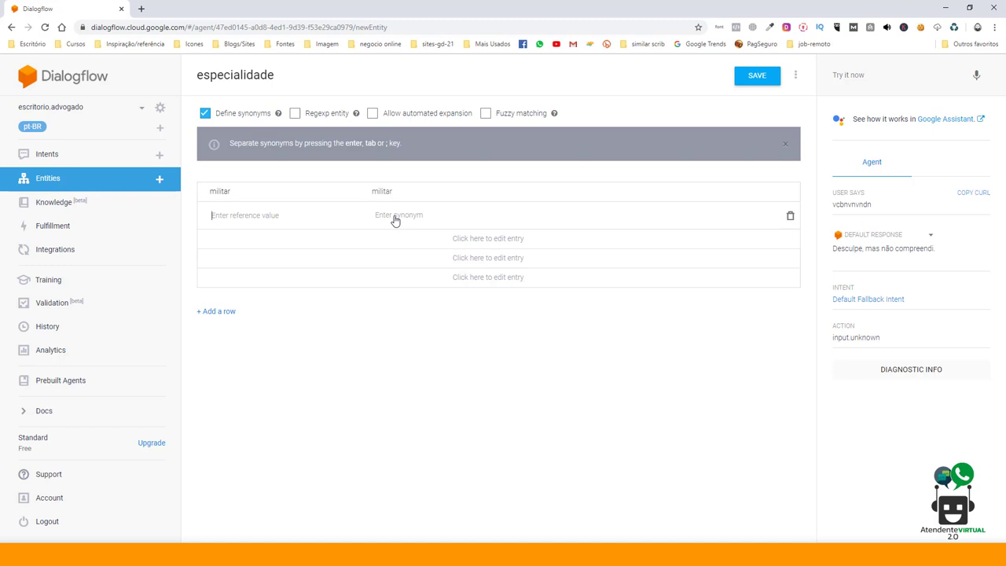
# Step: Add the reference value "trabalhista" to the entity with the extra synonym "trabalho"
pyautogui.write('trabalhista')
pyautogui.click(452, 214)
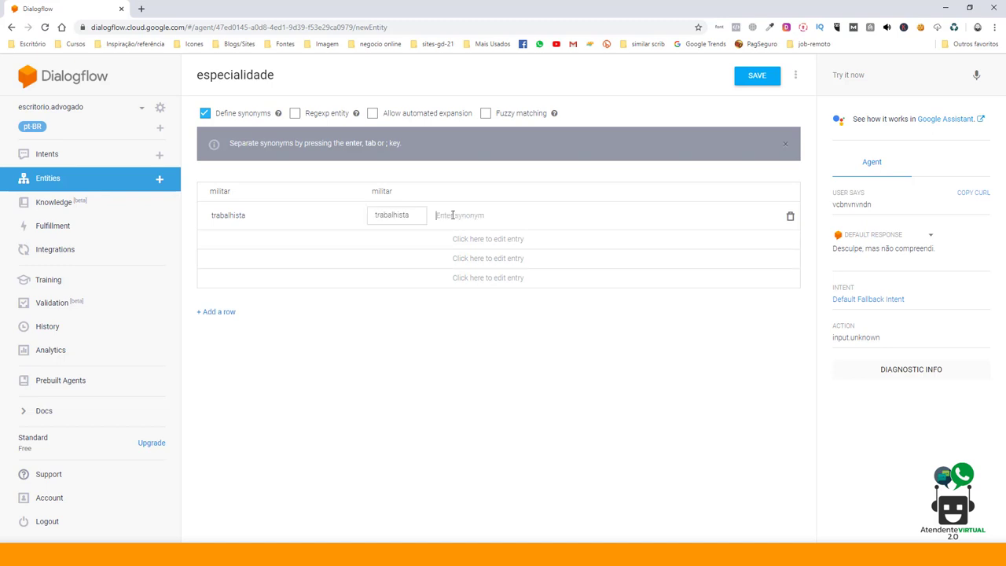
pyautogui.write('trabalho')
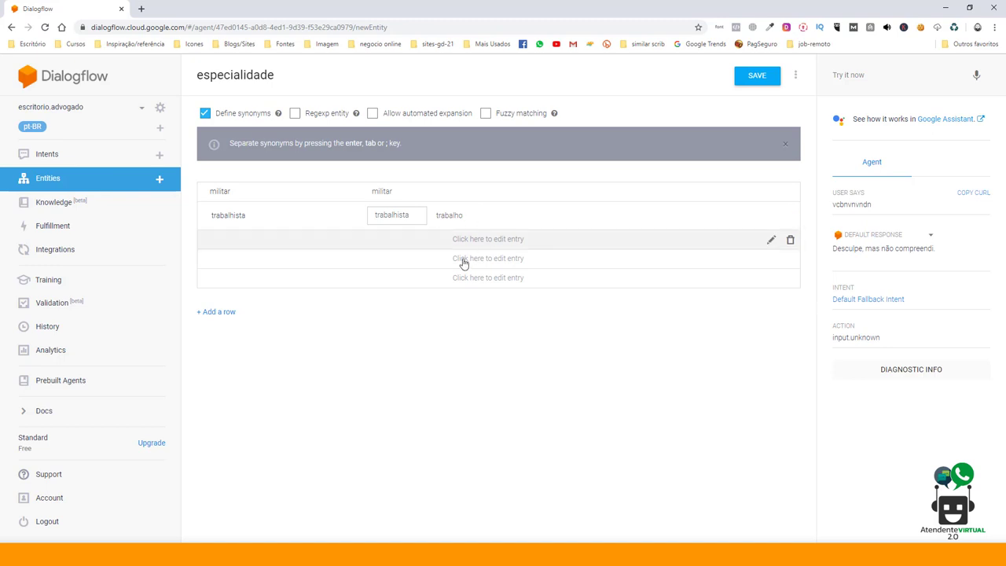
# Step: Add the reference value "criminal" in the third row, save the entity, and return to the entity list
pyautogui.click(350, 241)
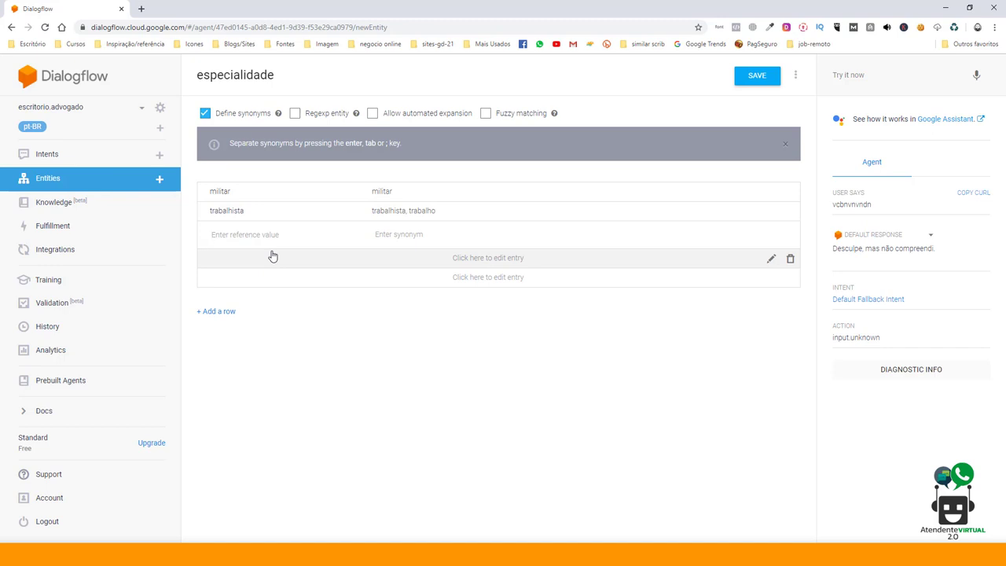
pyautogui.write('criminal')
pyautogui.press('Tab')
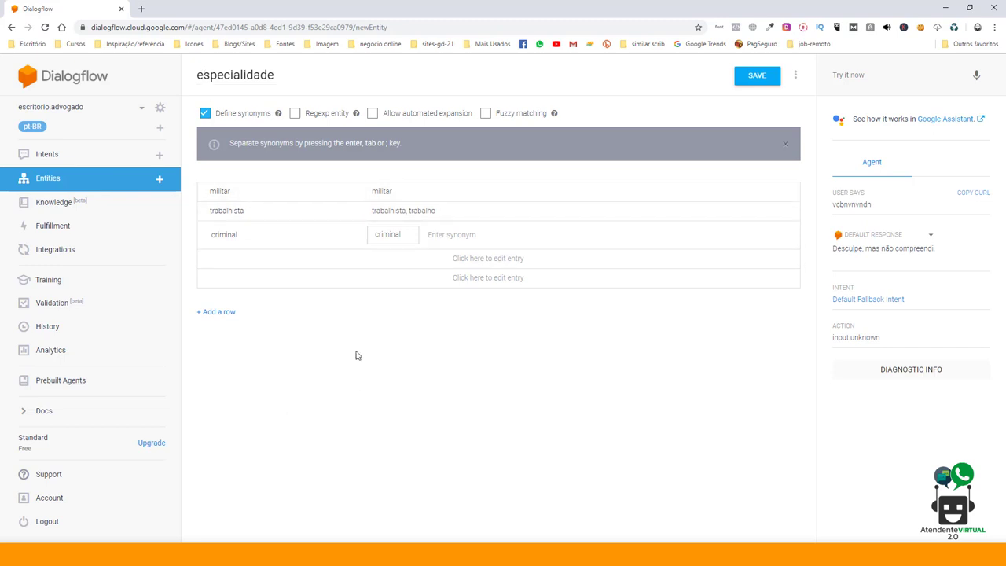
pyautogui.click(751, 83)
pyautogui.click(76, 179)
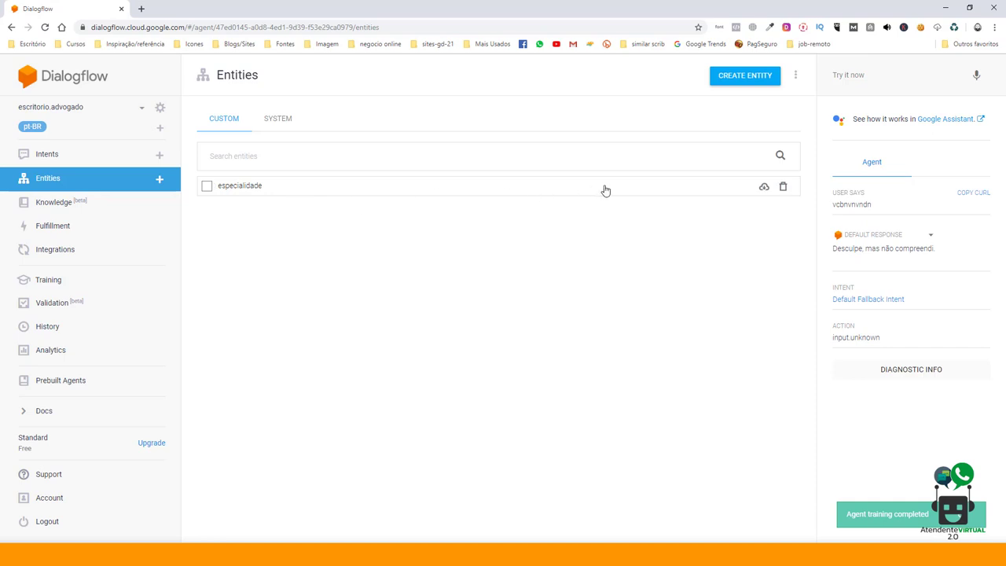
# Step: Create a new intent named "especialidade"
pyautogui.click(68, 155)
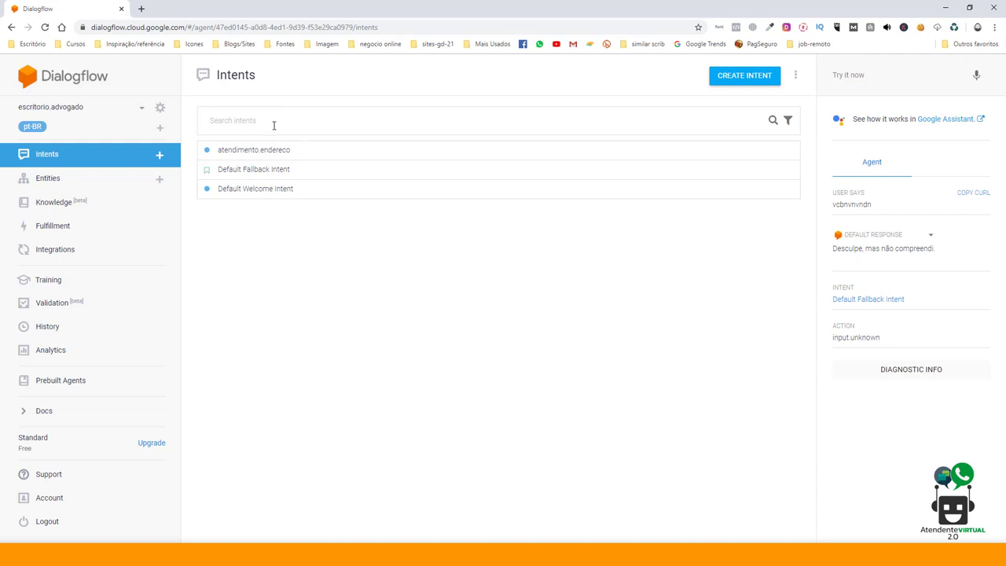
pyautogui.click(756, 78)
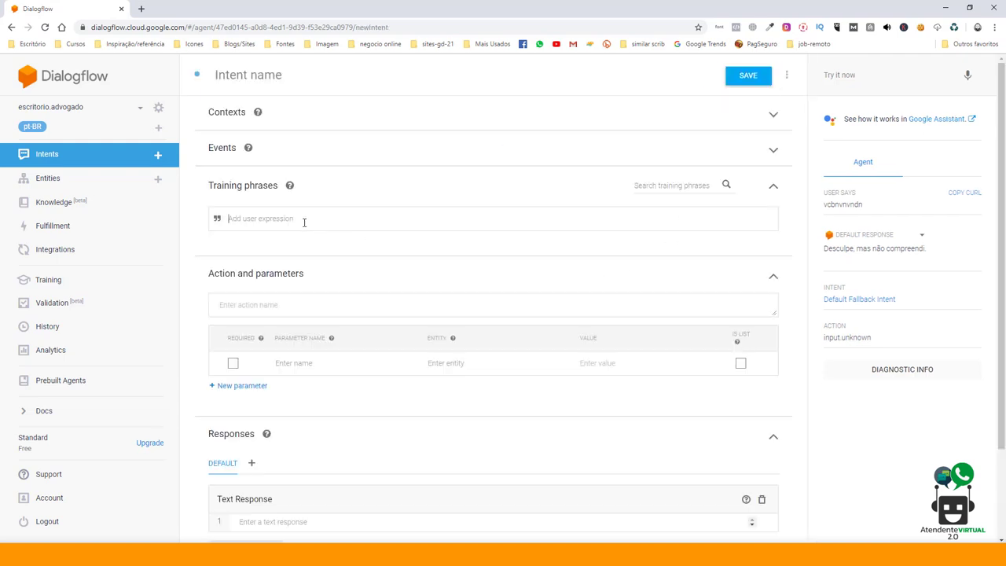
pyautogui.click(282, 76)
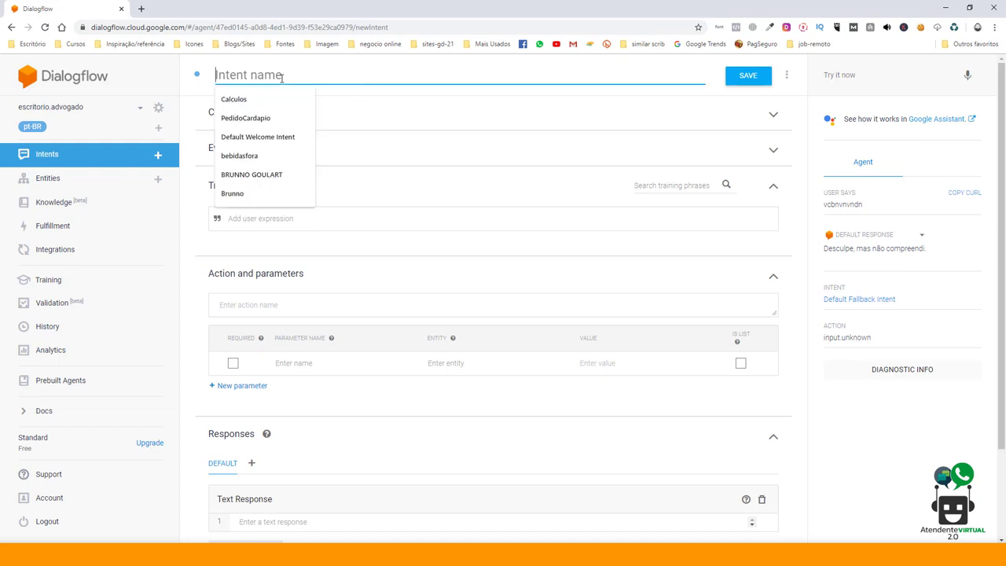
pyautogui.write('especialidade')
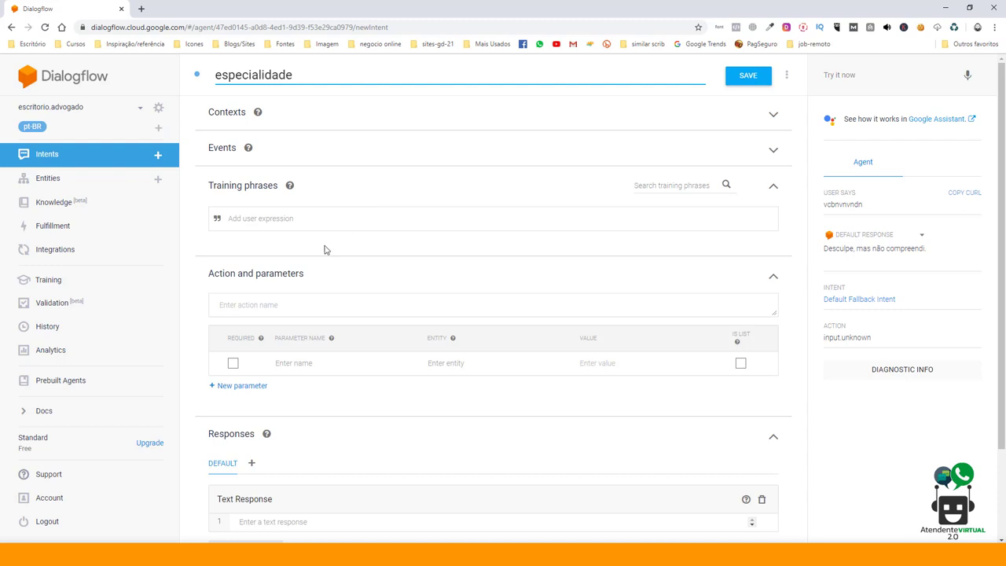
# Step: Add the training phrase "qual especialidade vocês trabalham" to the intent
pyautogui.click(274, 220)
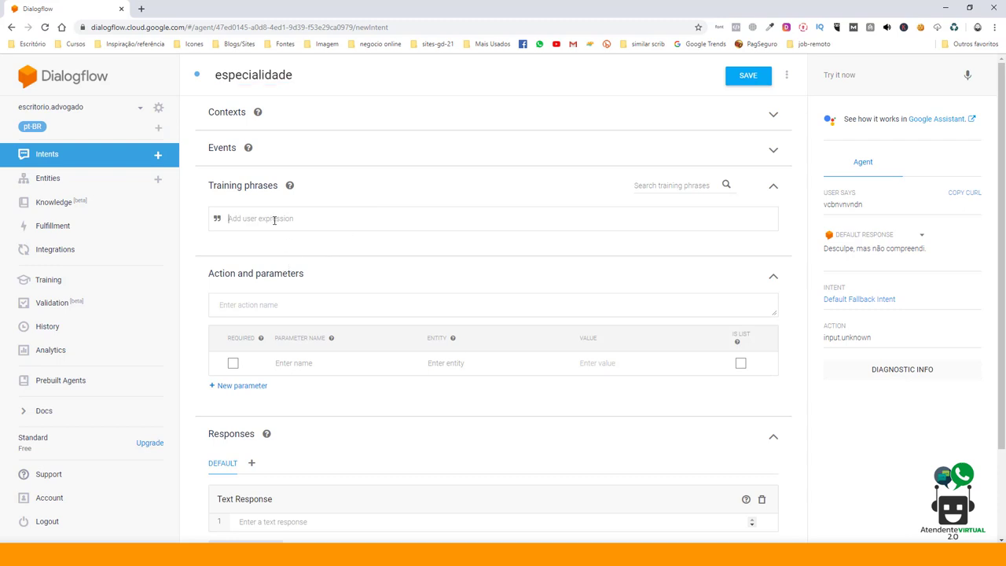
pyautogui.write('qual especialidade vocês trasbalham')
pyautogui.click(323, 220)
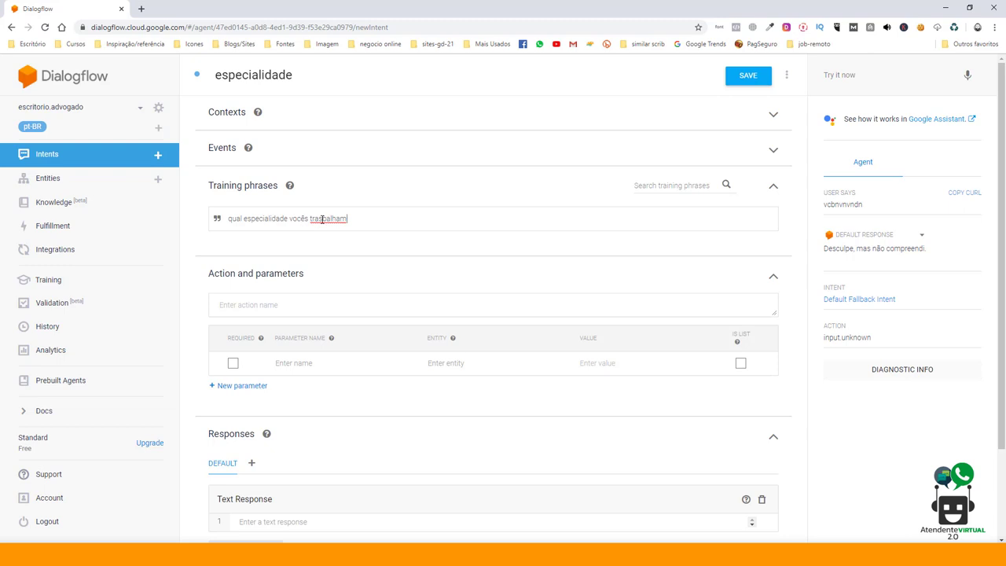
pyautogui.press('BackSpace')
pyautogui.press('Return')
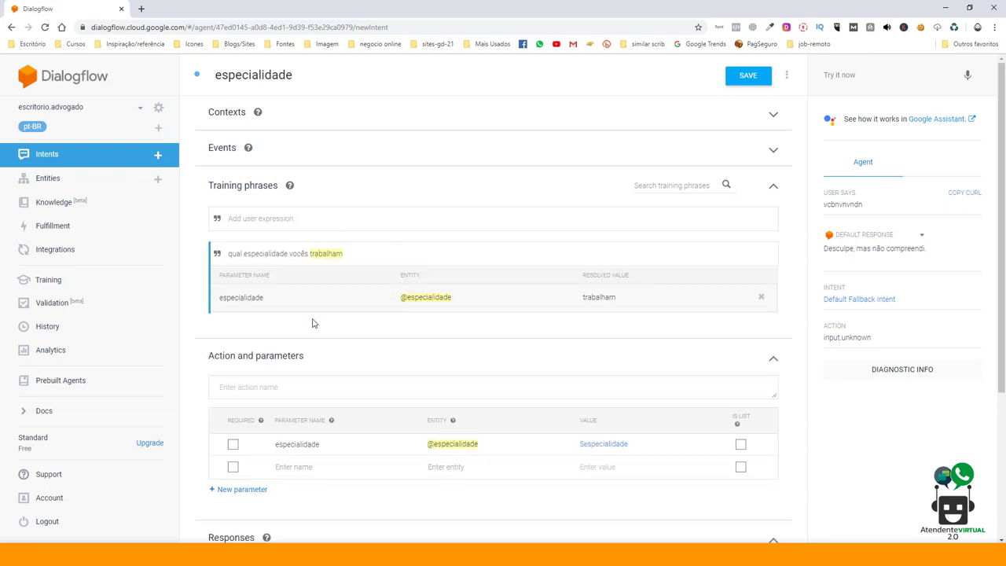
pyautogui.doubleClick(314, 256)
pyautogui.click(309, 236)
pyautogui.doubleClick(317, 256)
pyautogui.click(319, 258)
pyautogui.doubleClick(316, 257)
pyautogui.click(321, 260)
pyautogui.doubleClick(319, 255)
pyautogui.click(326, 257)
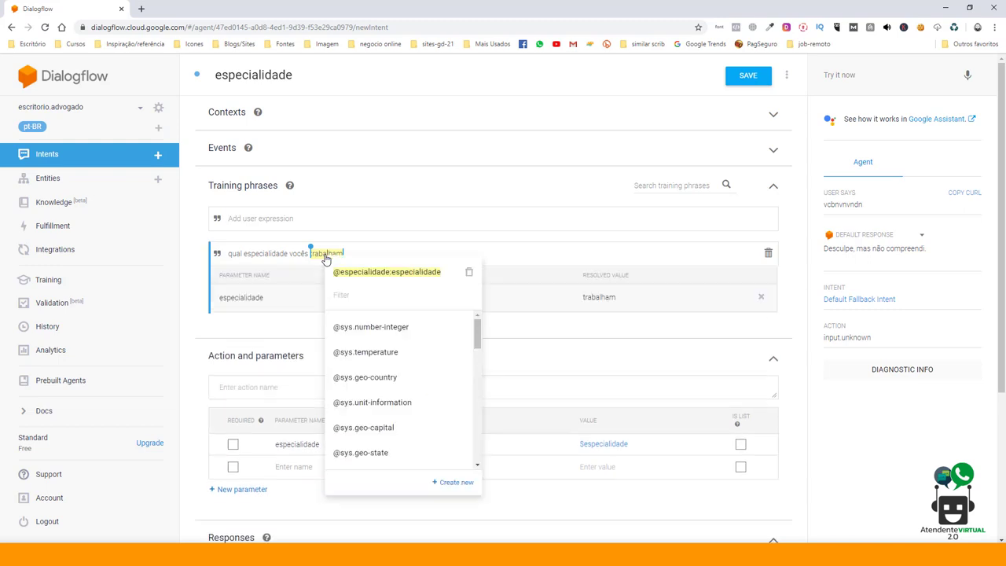
pyautogui.click(467, 273)
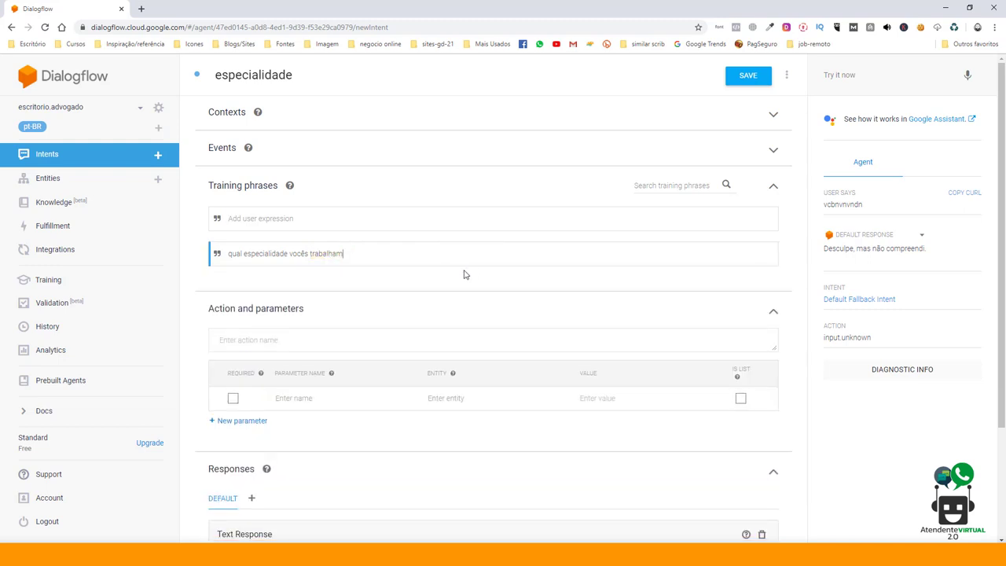
# Step: Add a second training phrase, "vocês trabalham com direito criminal"
pyautogui.click(282, 220)
pyautogui.write('vocês trabalham com direito criminal')
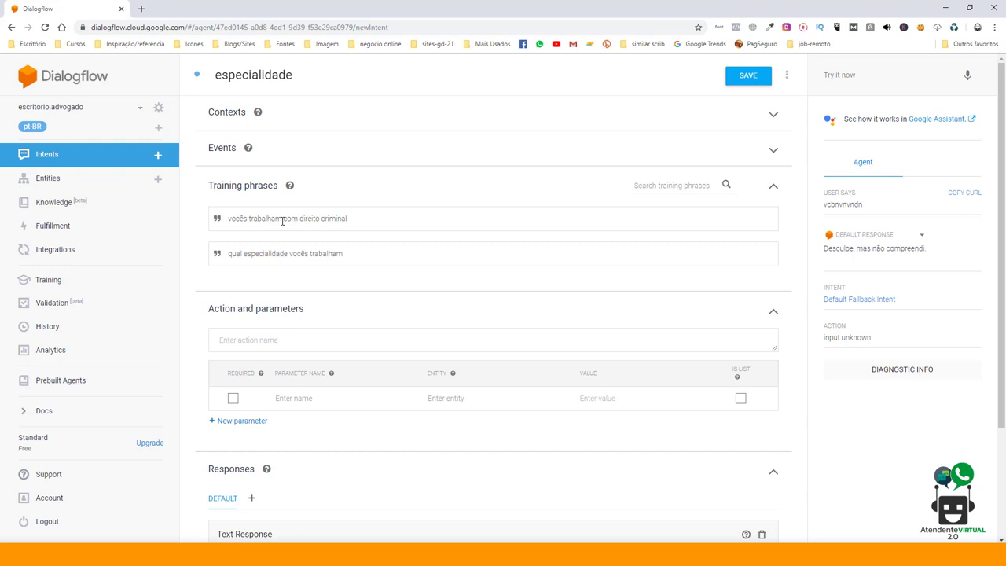
pyautogui.press('Return')
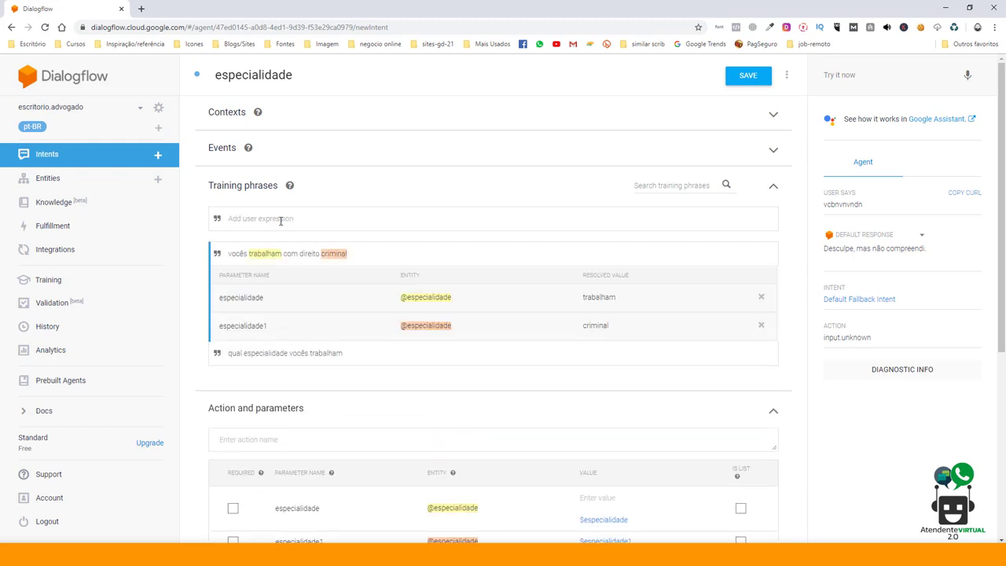
pyautogui.click(252, 256)
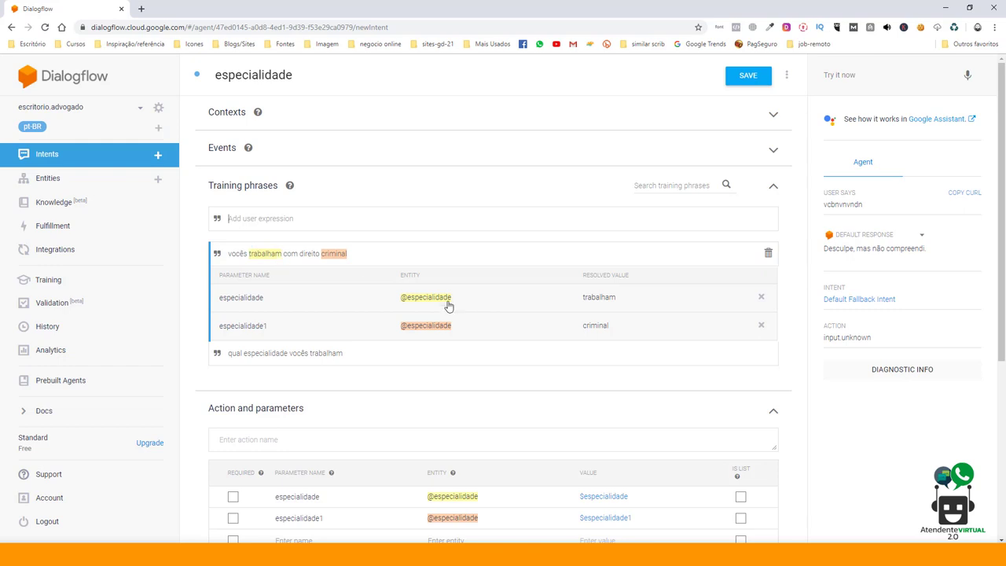
pyautogui.click(262, 254)
pyautogui.click(407, 275)
pyautogui.click(335, 255)
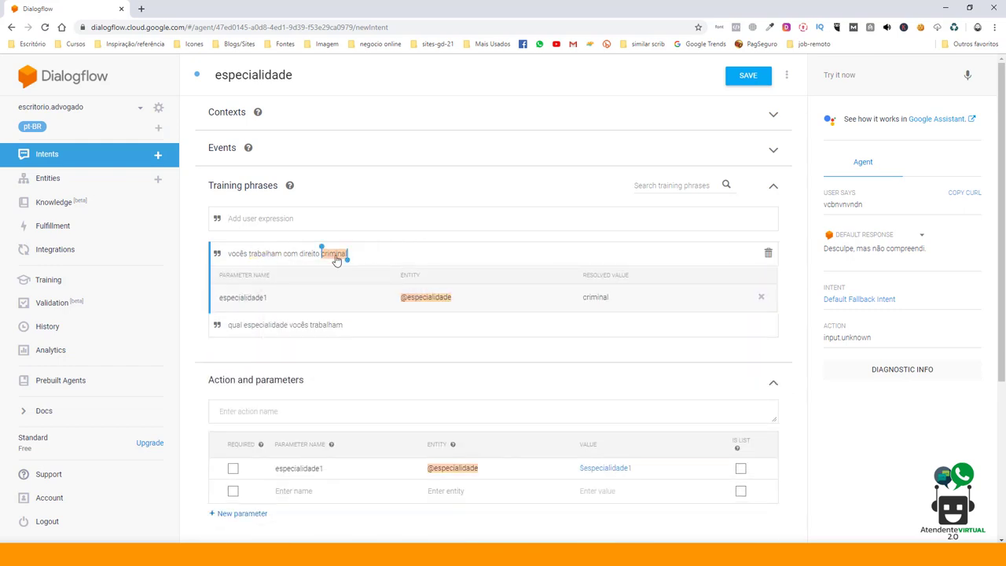